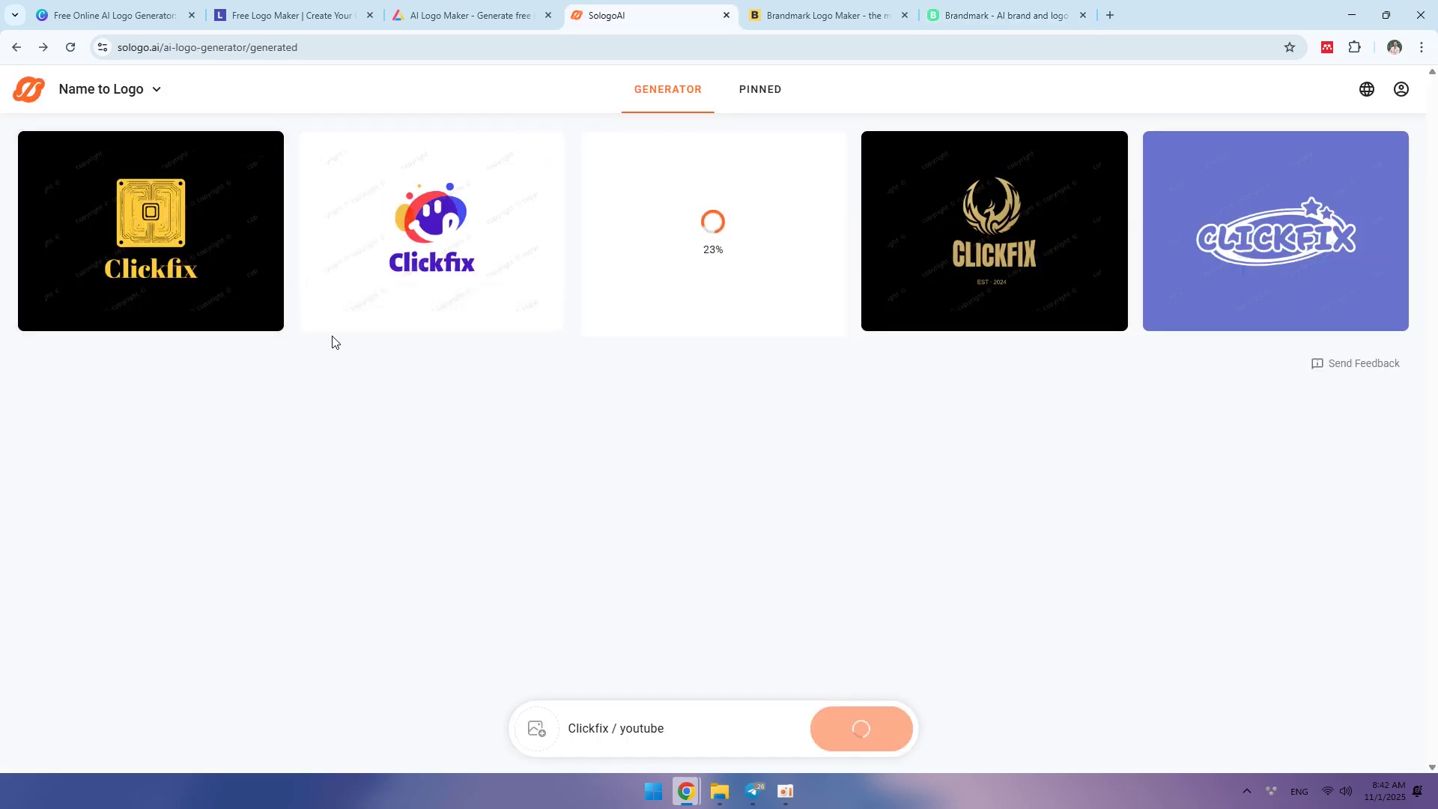
pyautogui.scroll(-3, 911, 494)
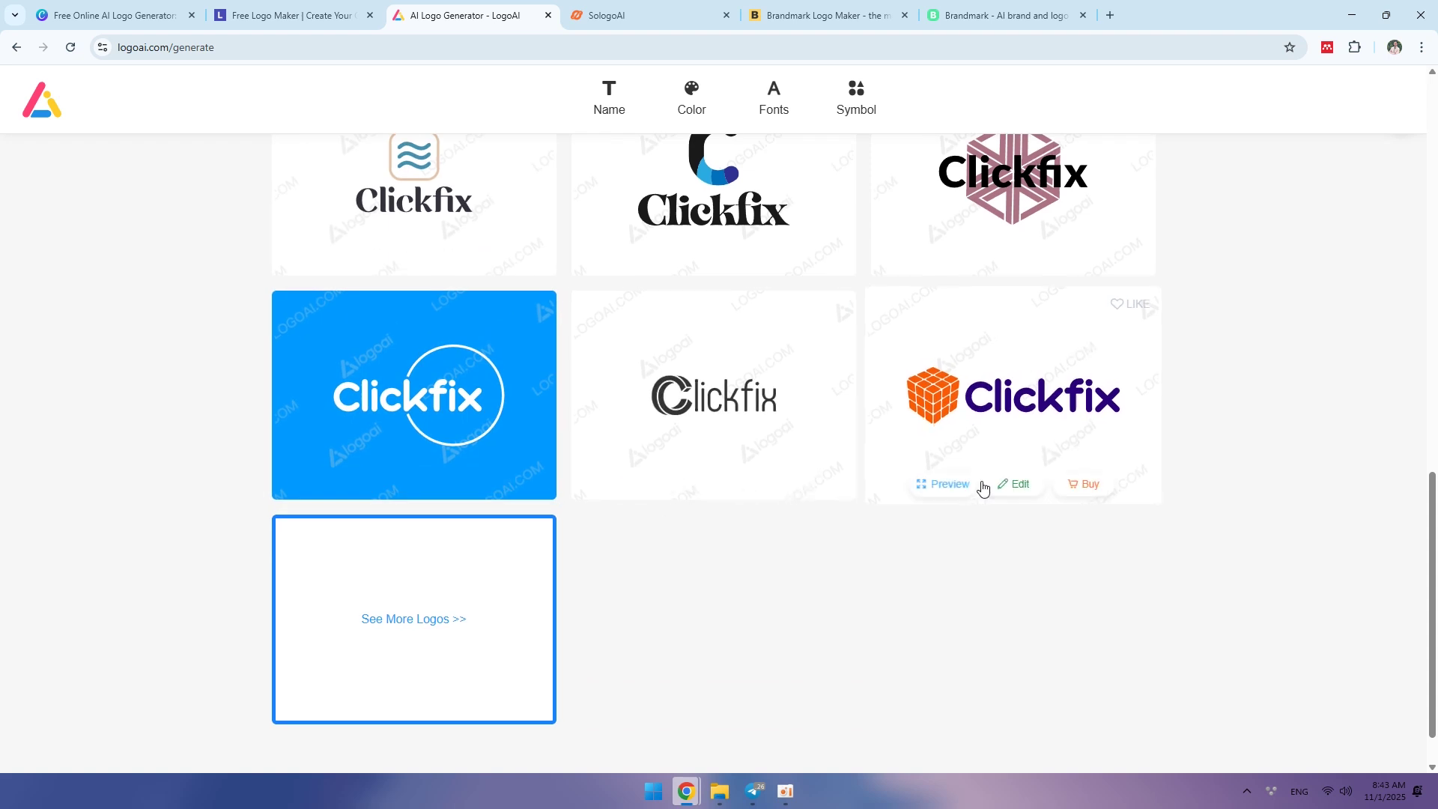
# Load more LogoAI Clickfix logos, then review the green Logomaster.ai proposals.
pyautogui.click(458, 562)
pyautogui.scroll(1, 581, 562)
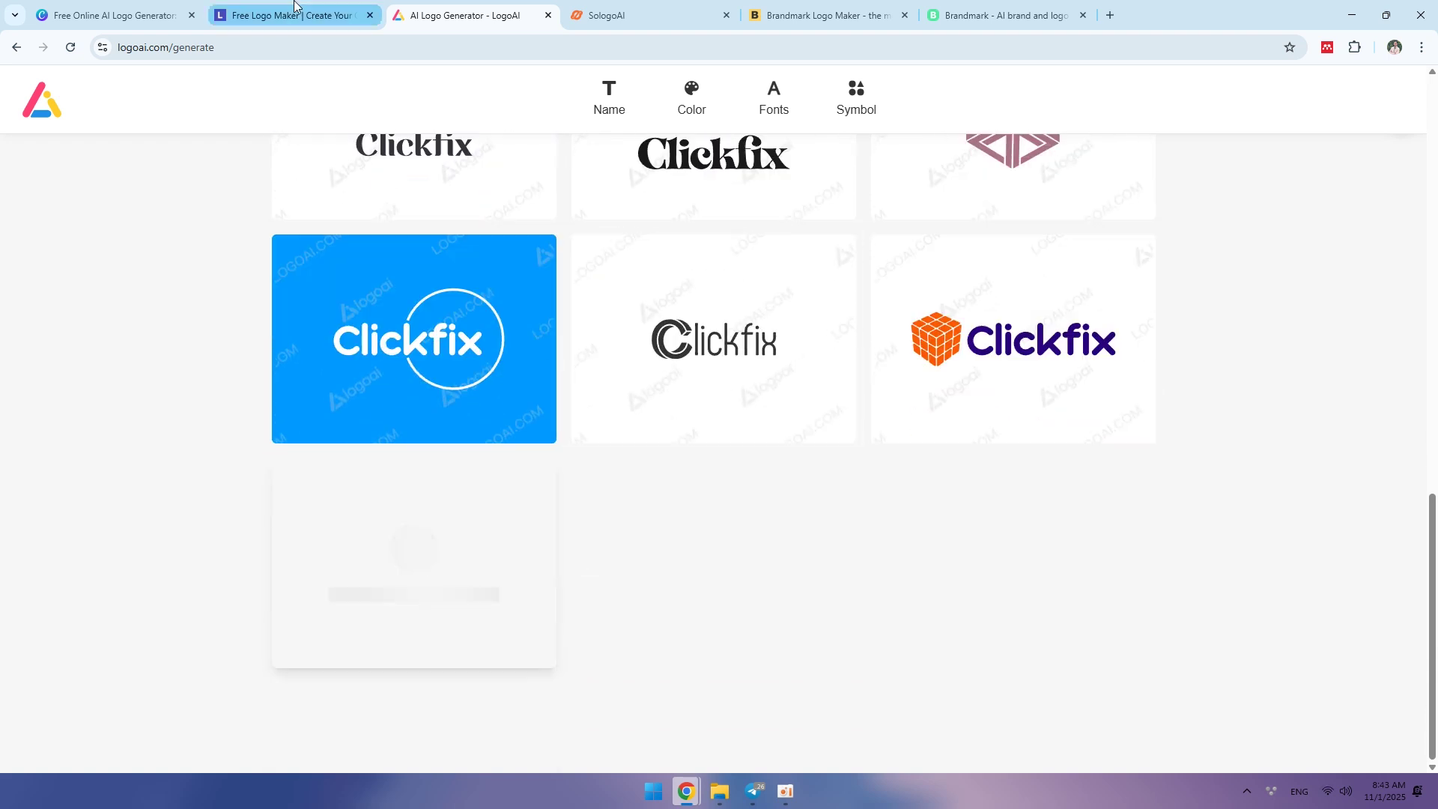
pyautogui.click(289, 15)
pyautogui.scroll(-2, 861, 353)
pyautogui.scroll(-3, 876, 431)
pyautogui.scroll(-3, 880, 432)
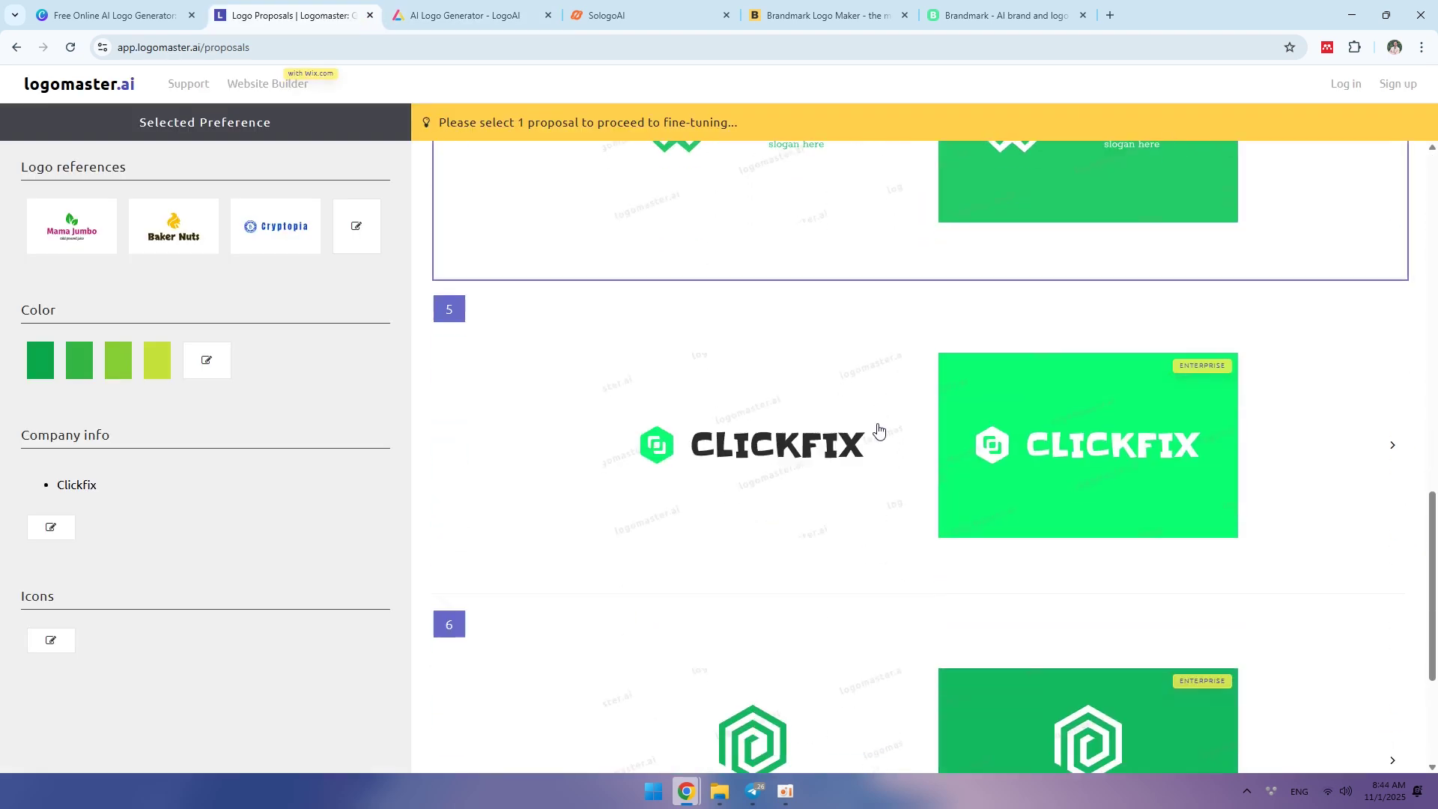
pyautogui.scroll(-3, 760, 420)
pyautogui.scroll(5, 780, 456)
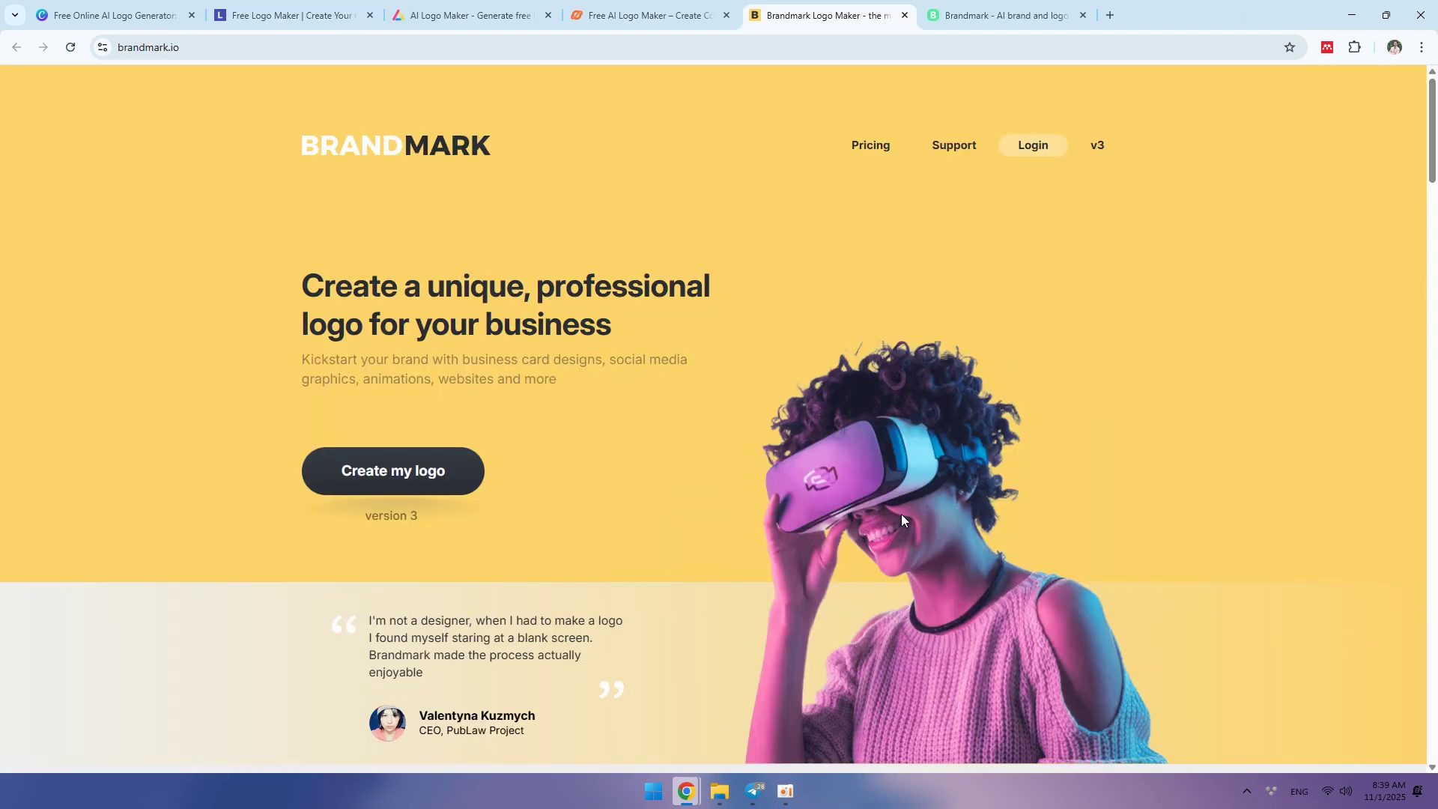
# Give Brandmark the brand name Clickfix and keywords learning, youtube, technology.
pyautogui.click(1056, 6)
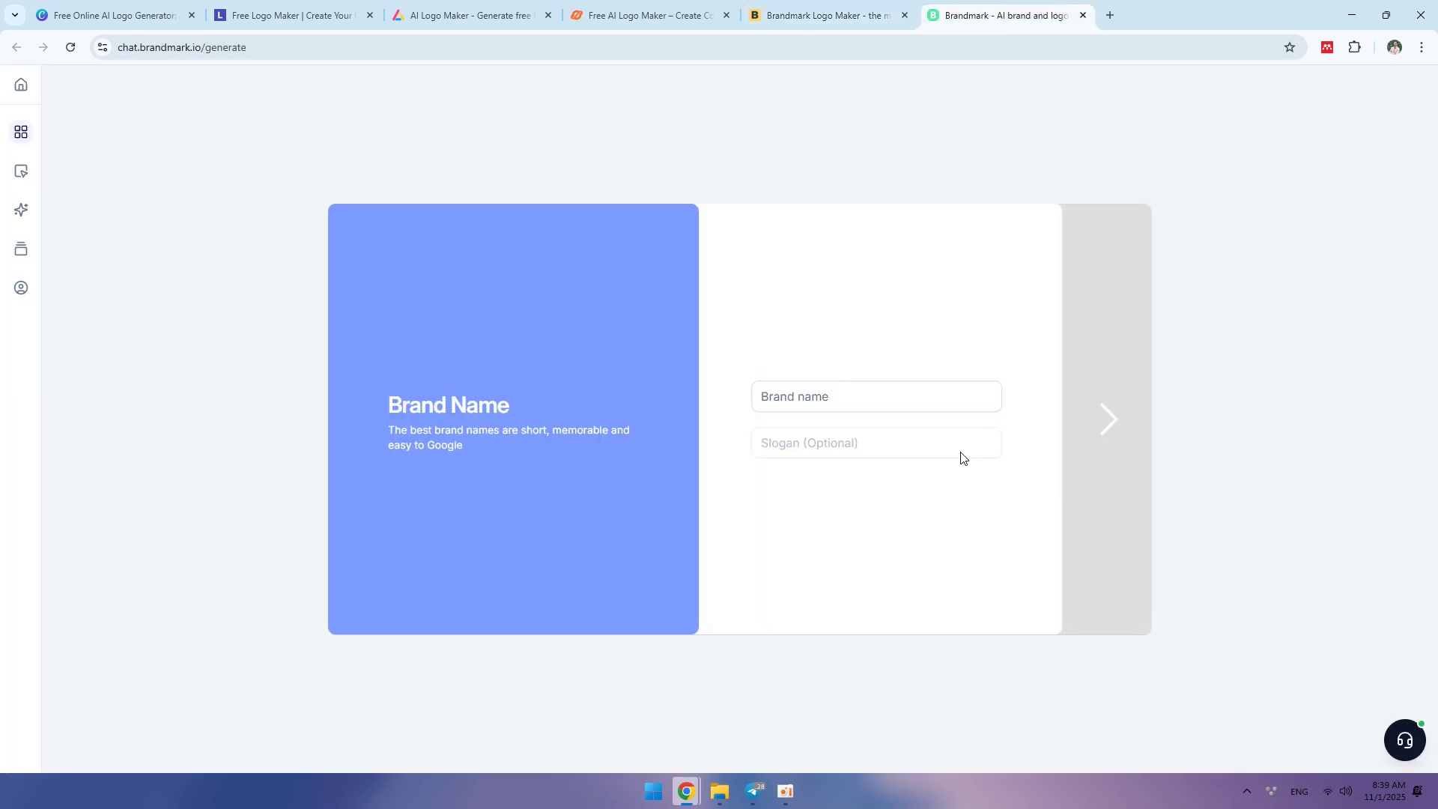
pyautogui.write('Clickfix')
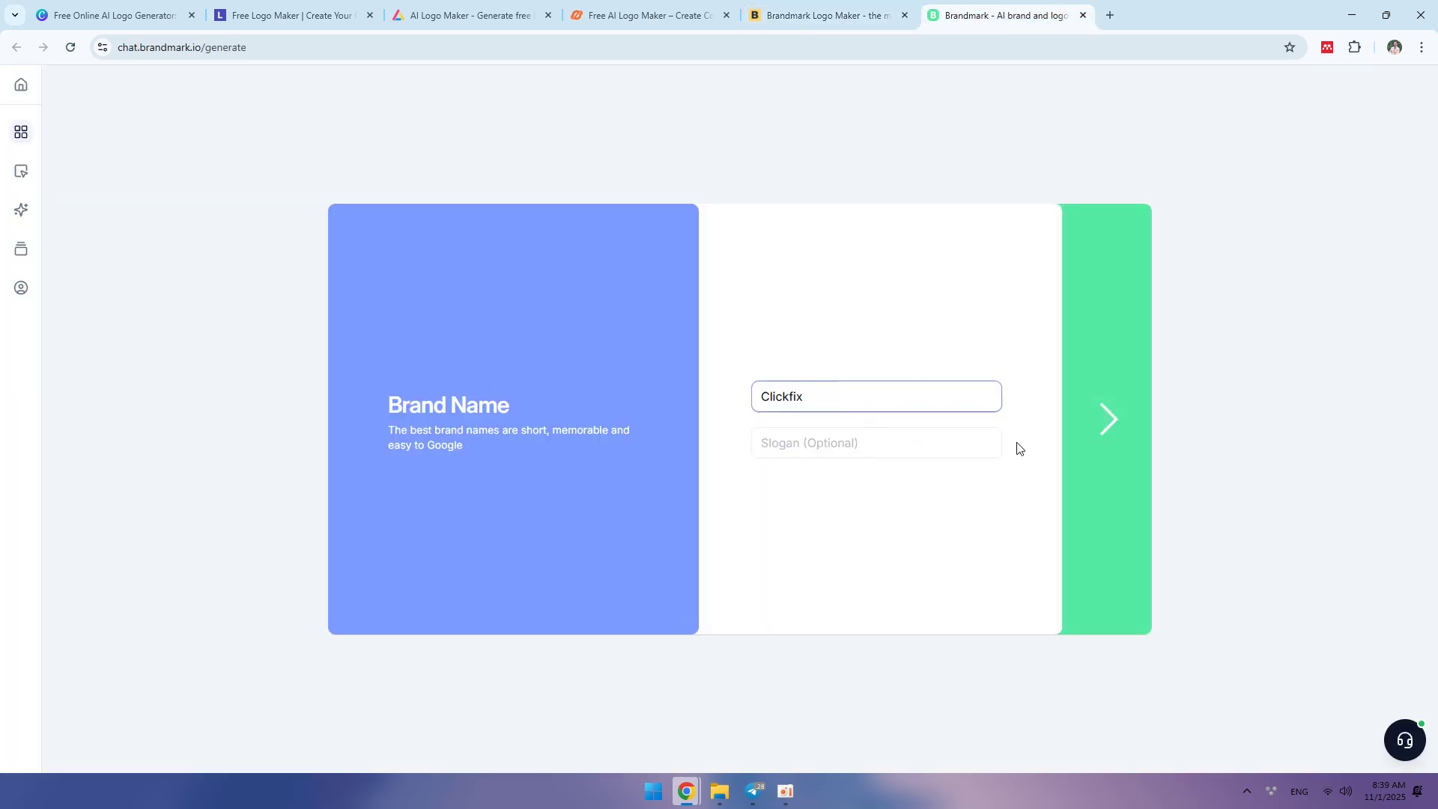
pyautogui.click(1110, 445)
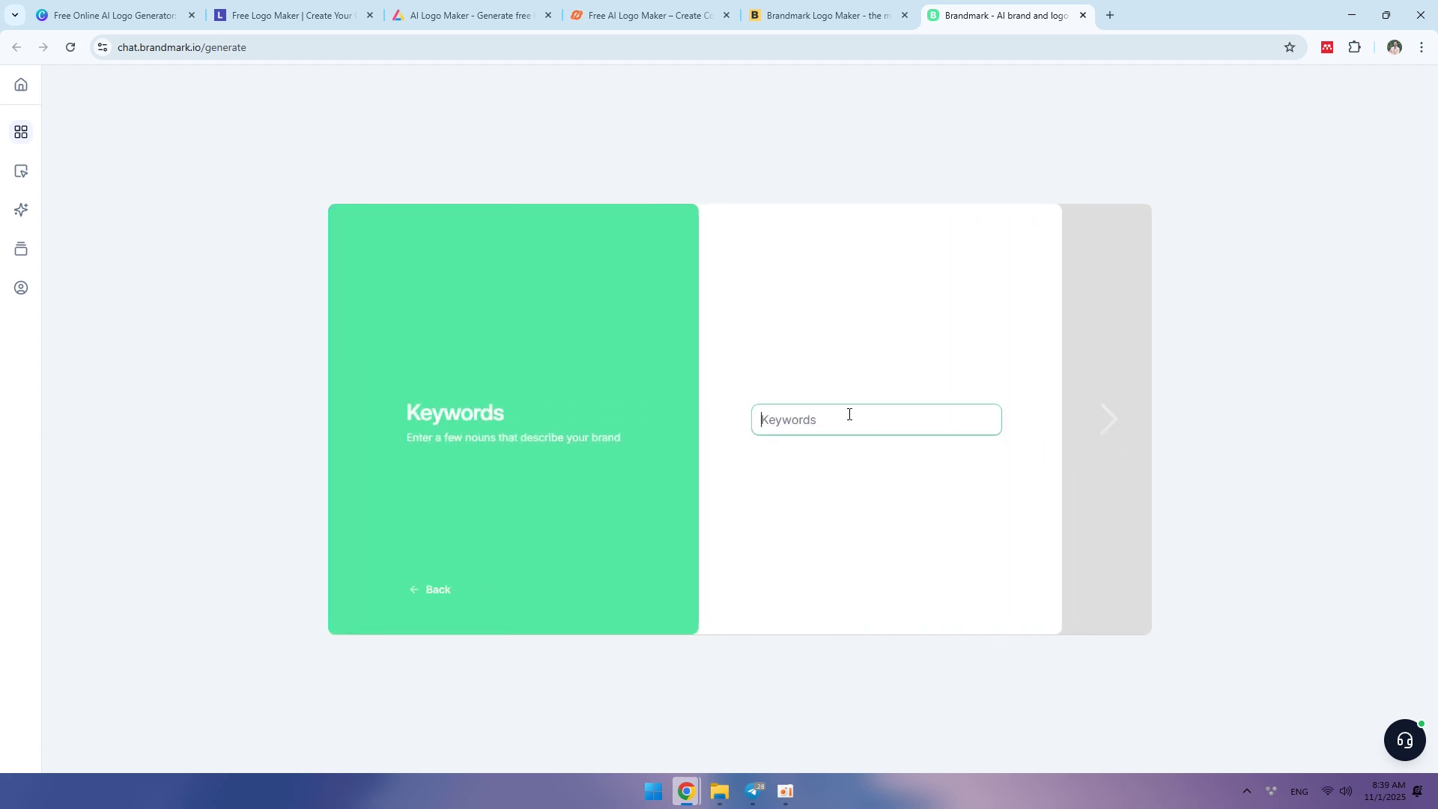
pyautogui.write('learning, youtube, technology')
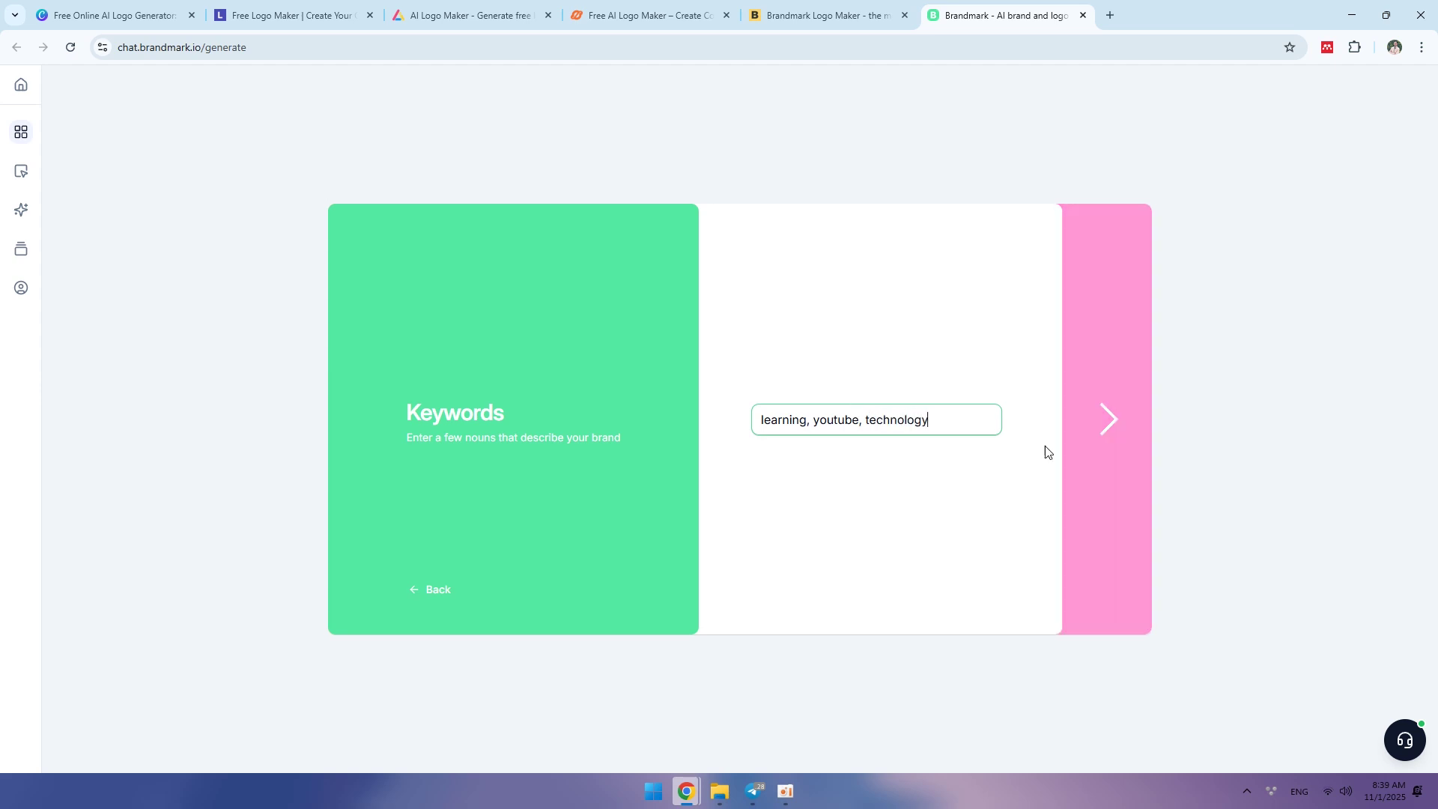
# Generate Brandmark Clickfix logos in the Organic colour style.
pyautogui.click(1112, 450)
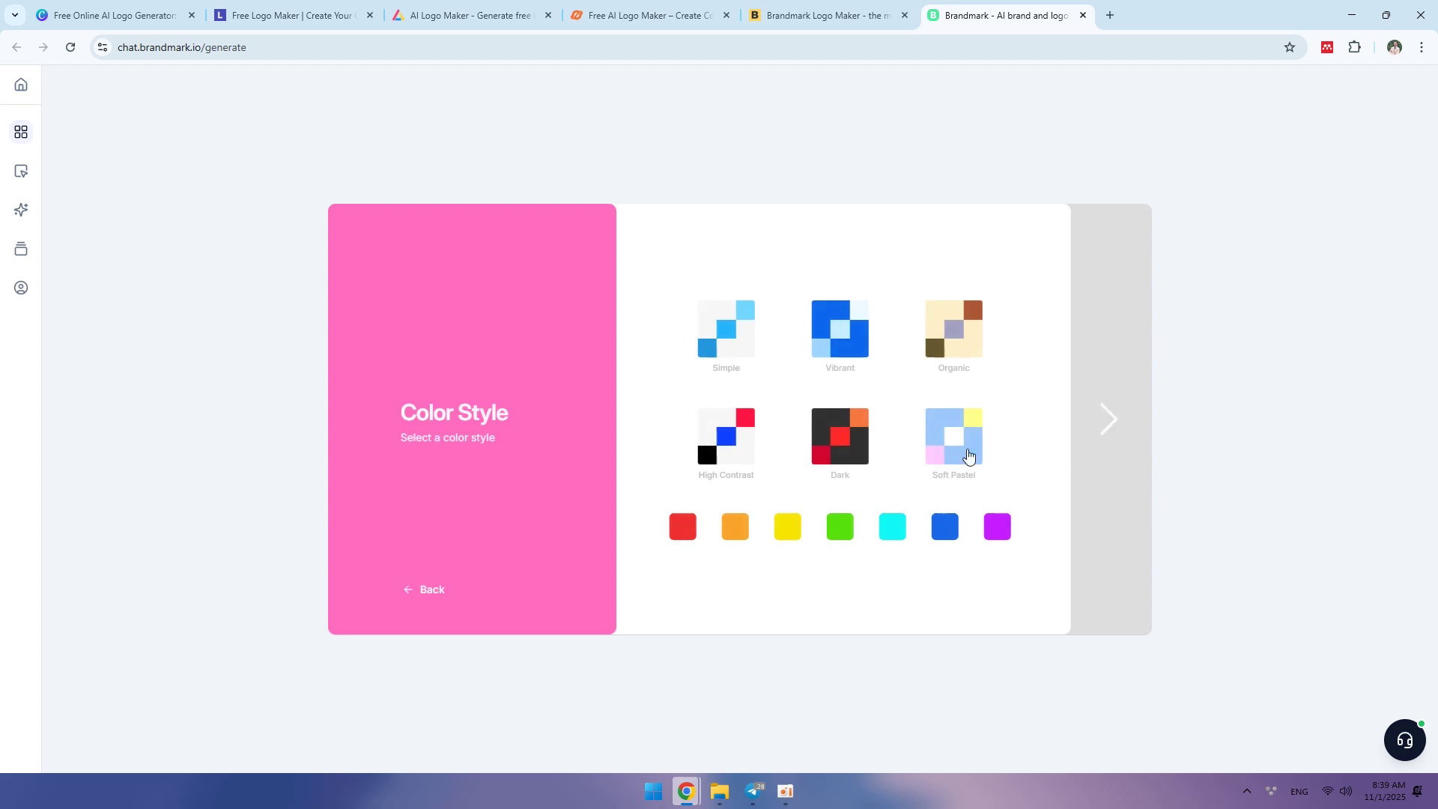
pyautogui.click(970, 343)
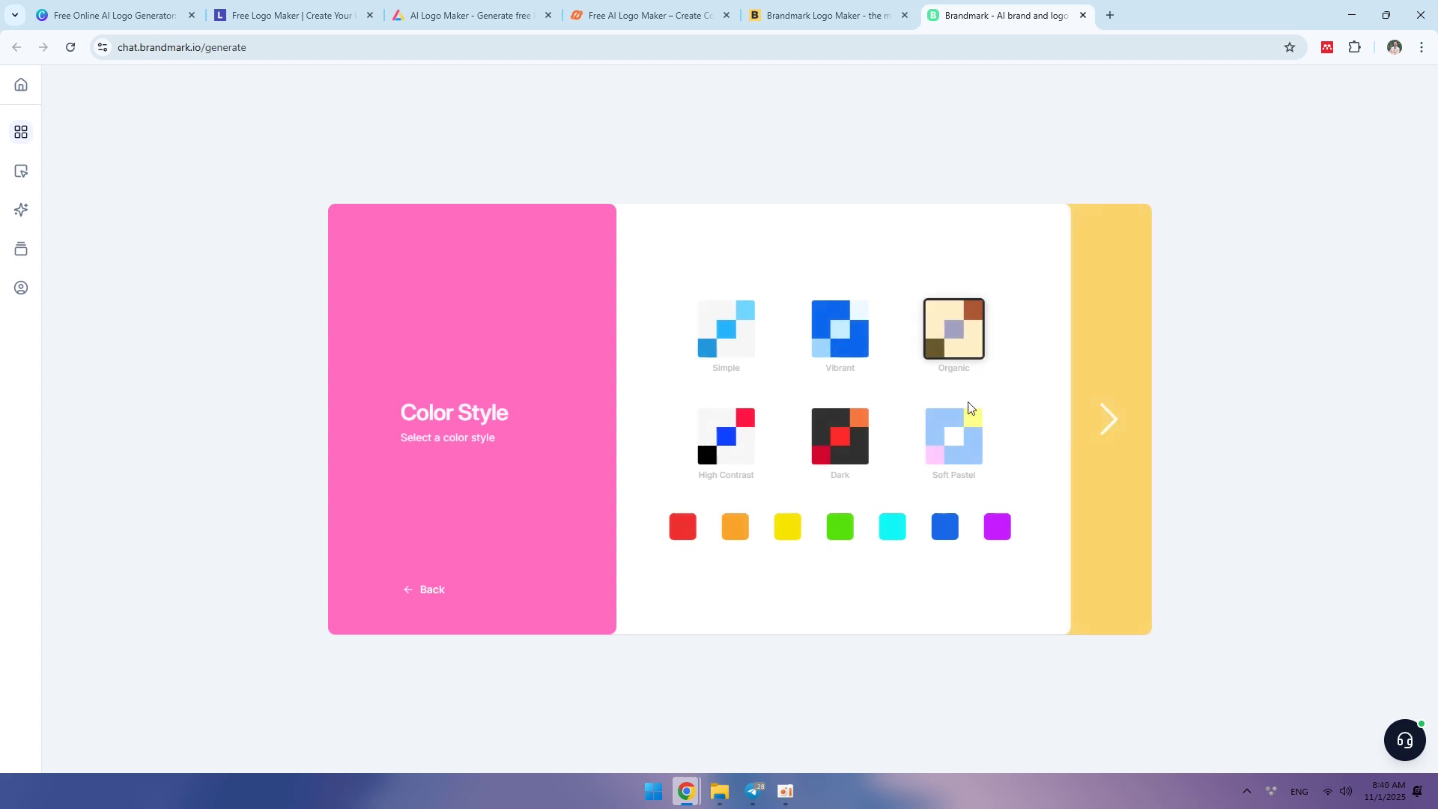
pyautogui.click(1085, 433)
# Browse the generated logos and view the peach Clickfix logo's phone mockups.
pyautogui.click(1258, 344)
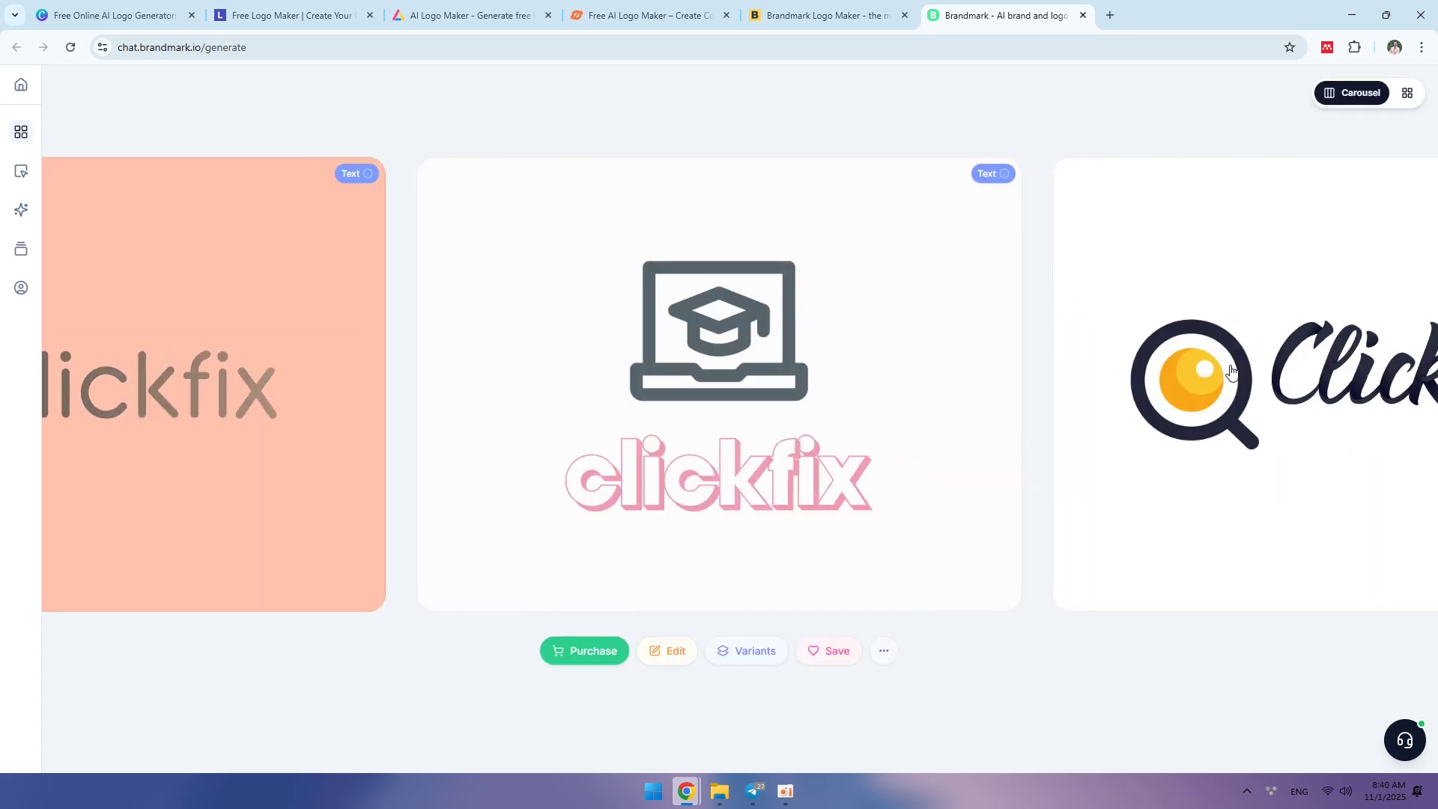
pyautogui.click(1231, 377)
pyautogui.click(1243, 481)
pyautogui.click(1210, 462)
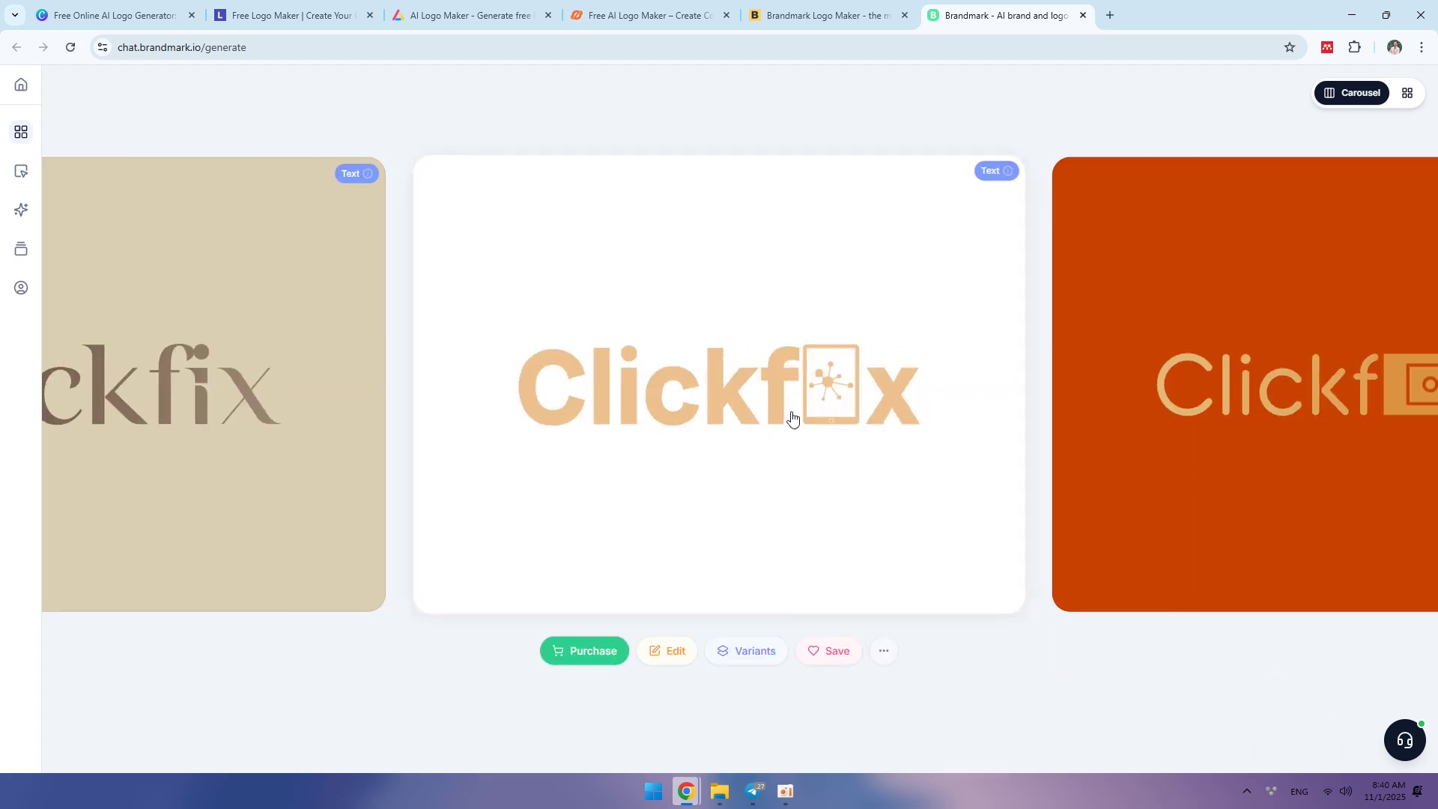
pyautogui.click(884, 420)
pyautogui.scroll(-5, 884, 419)
pyautogui.scroll(-5, 883, 421)
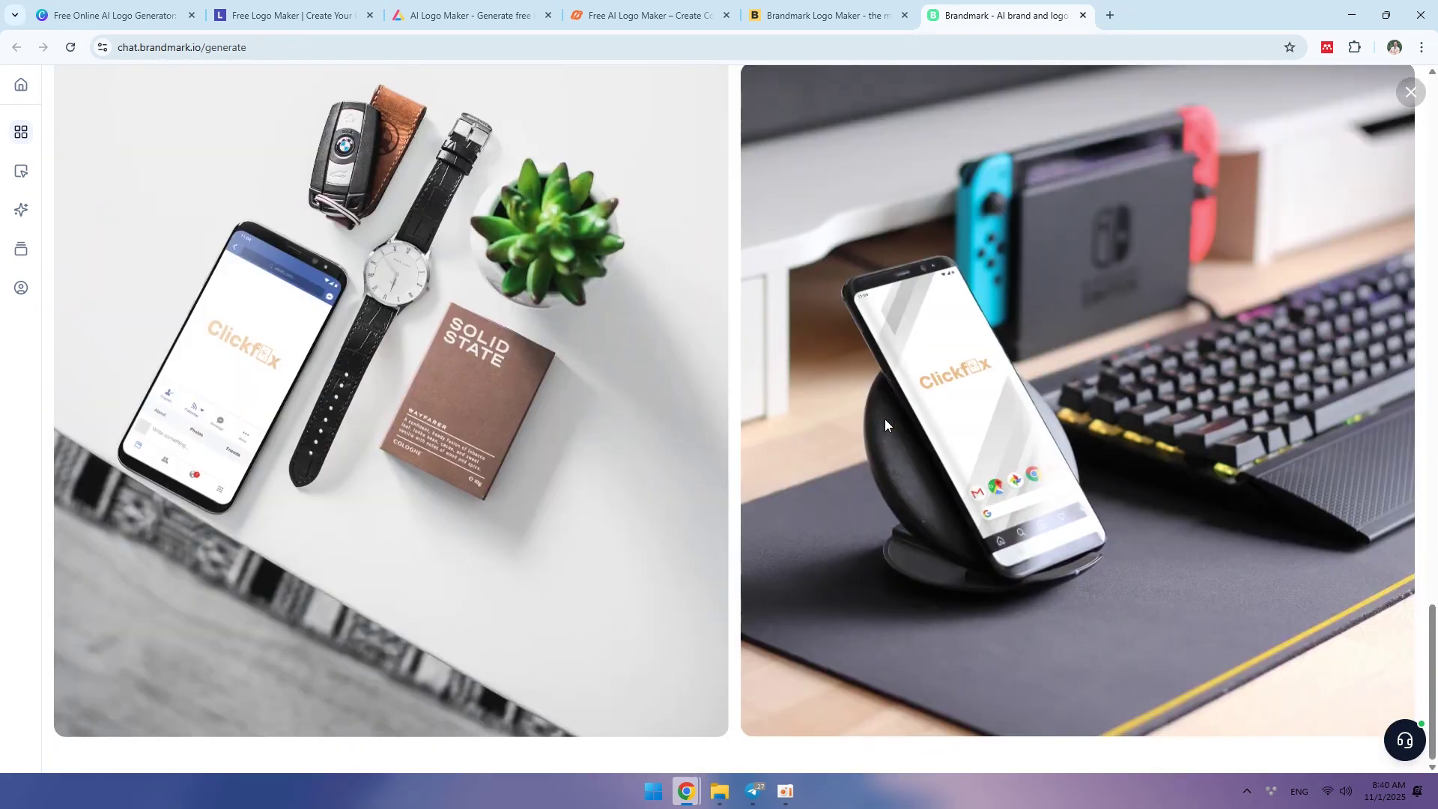
pyautogui.hotkey('ctrl', '4')
pyautogui.write('learning, youtube, technolog')
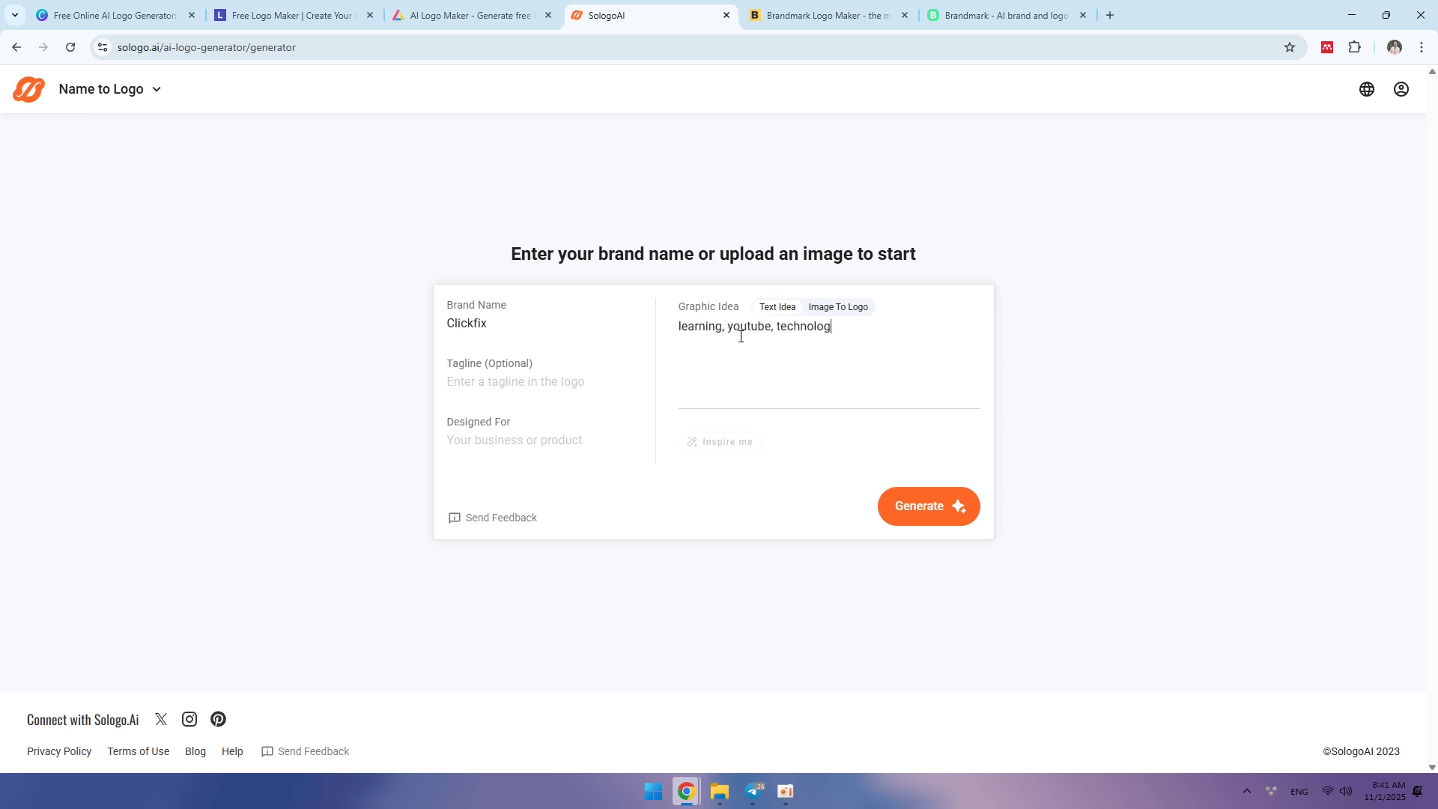
pyautogui.write('y')
# Generate SologoAI Clickfix logos for youtube with the learning, youtube, technology graphic idea.
pyautogui.hotkey('ctrl', 'a')
pyautogui.click(955, 508)
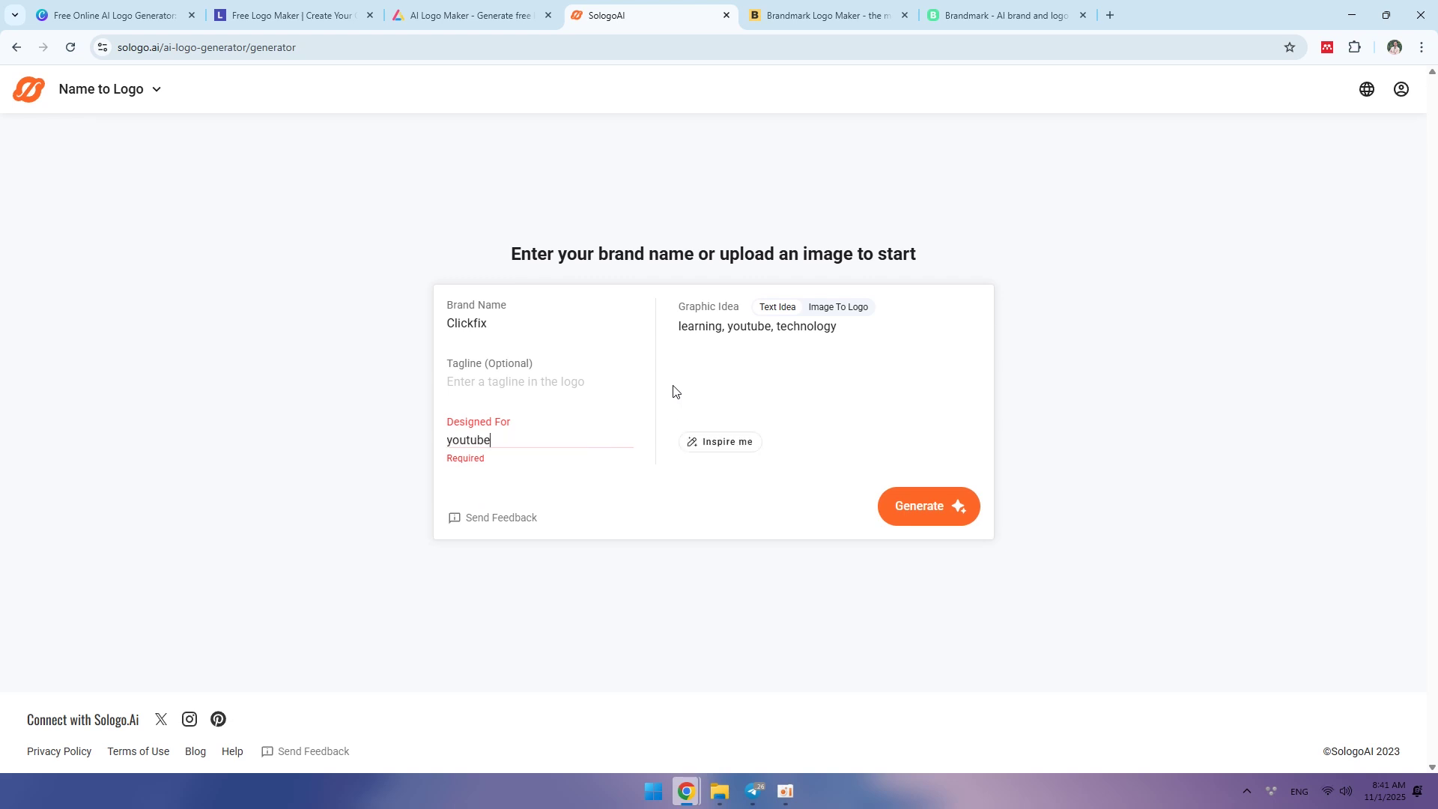
pyautogui.click(921, 504)
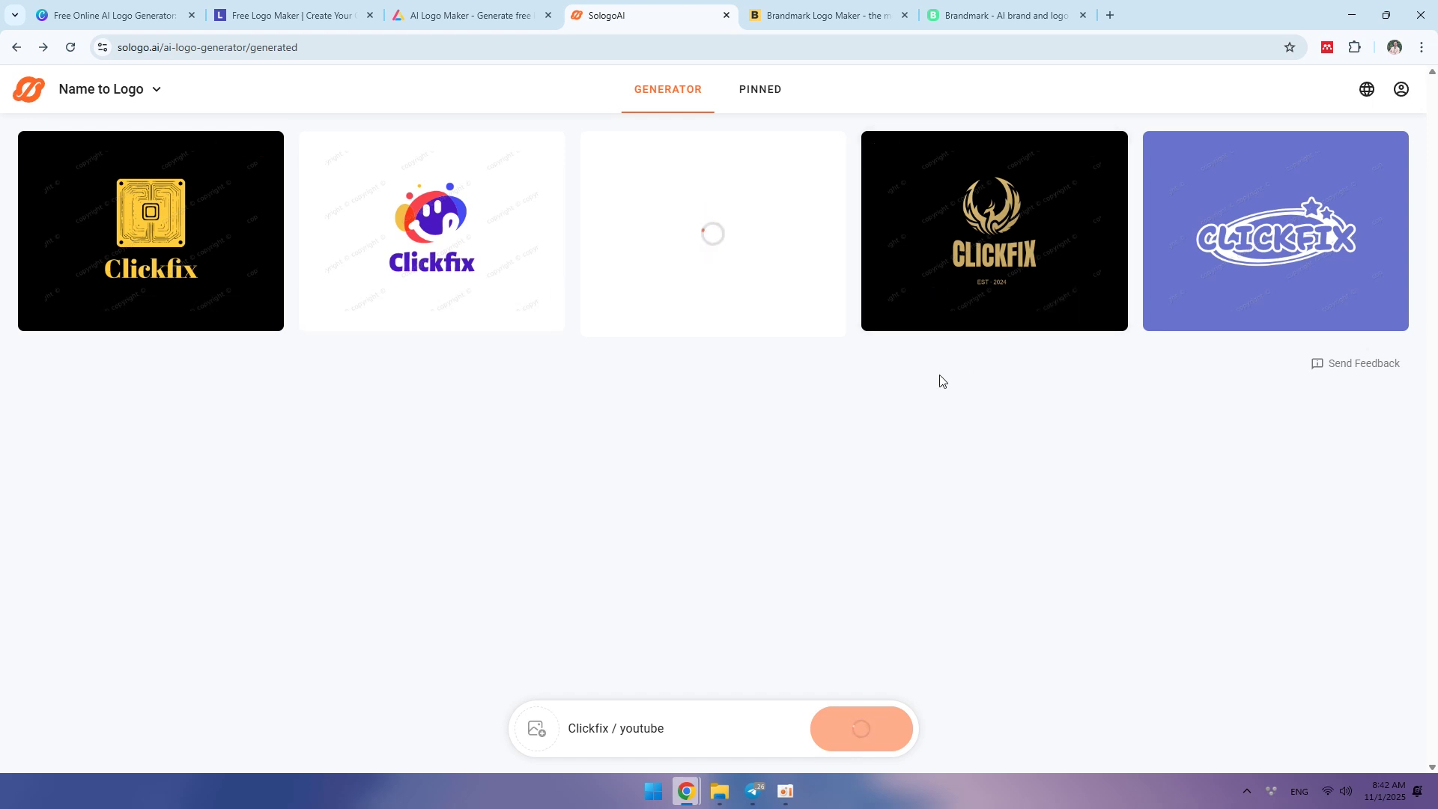
# Load more Clickfix logo options in LogoAI.
pyautogui.hotkey('ctrl', 'shift', 'Tab')
pyautogui.scroll(-2, 586, 519)
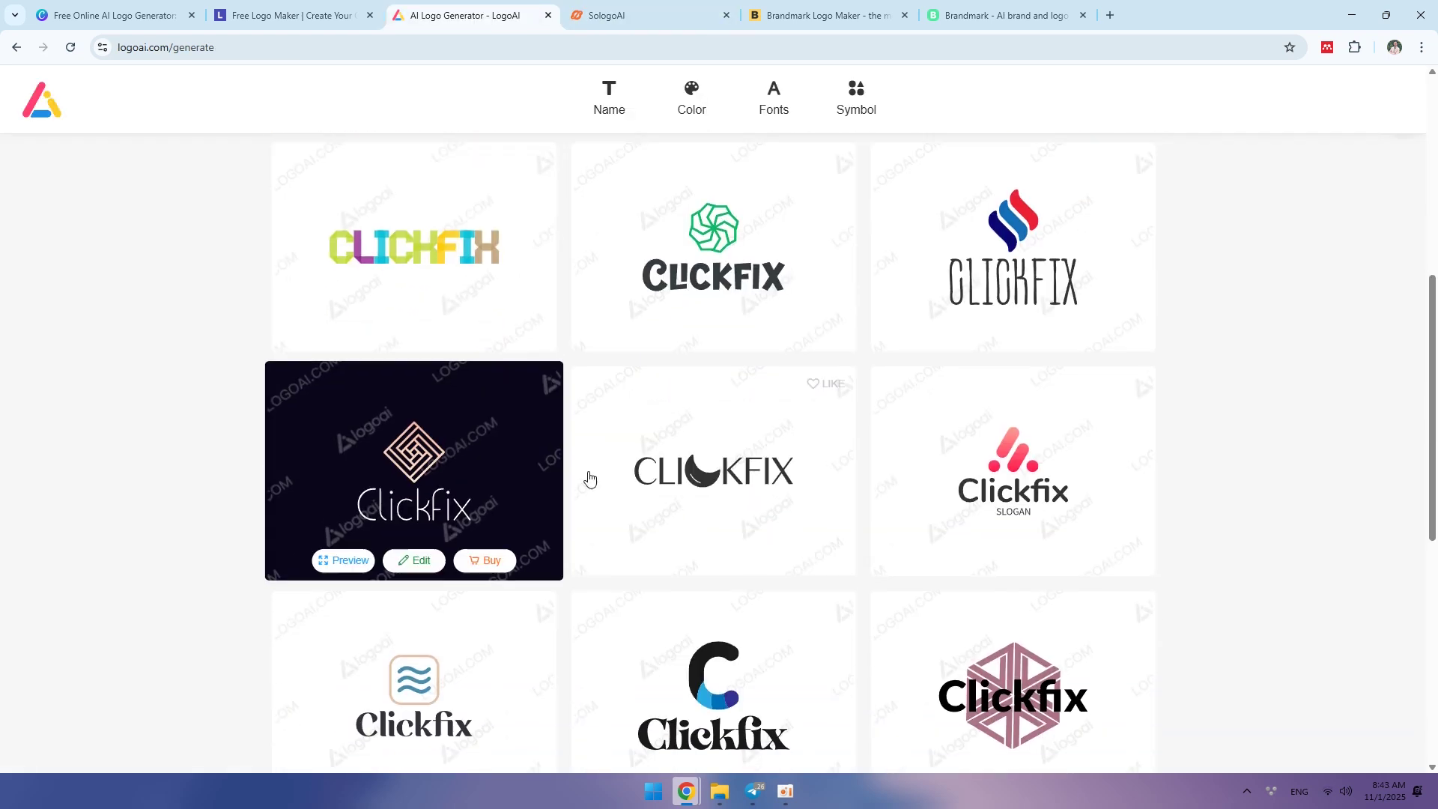
pyautogui.scroll(-2, 588, 478)
pyautogui.scroll(-3, 888, 524)
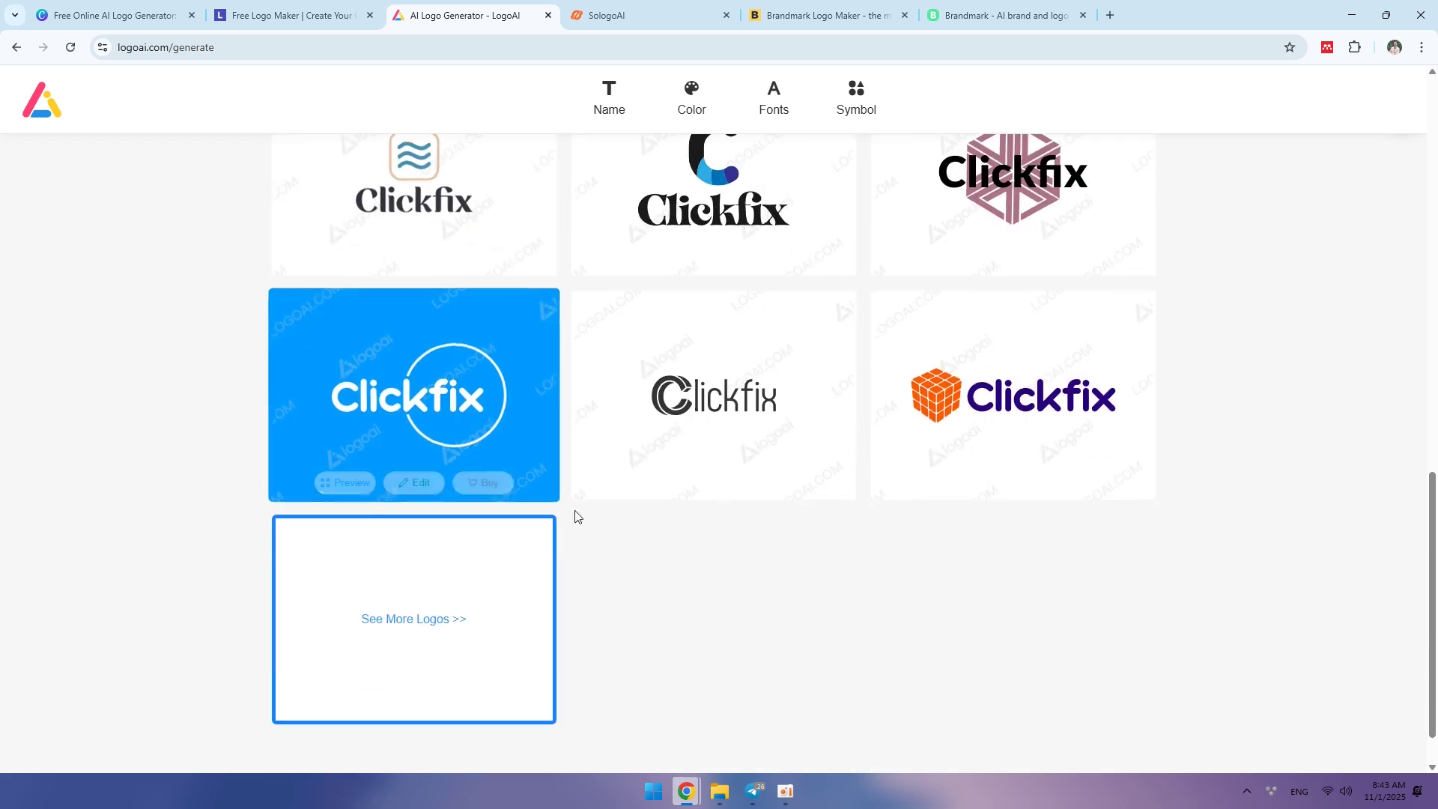
pyautogui.click(575, 565)
pyautogui.scroll(1, 578, 567)
pyautogui.scroll(-1, 584, 561)
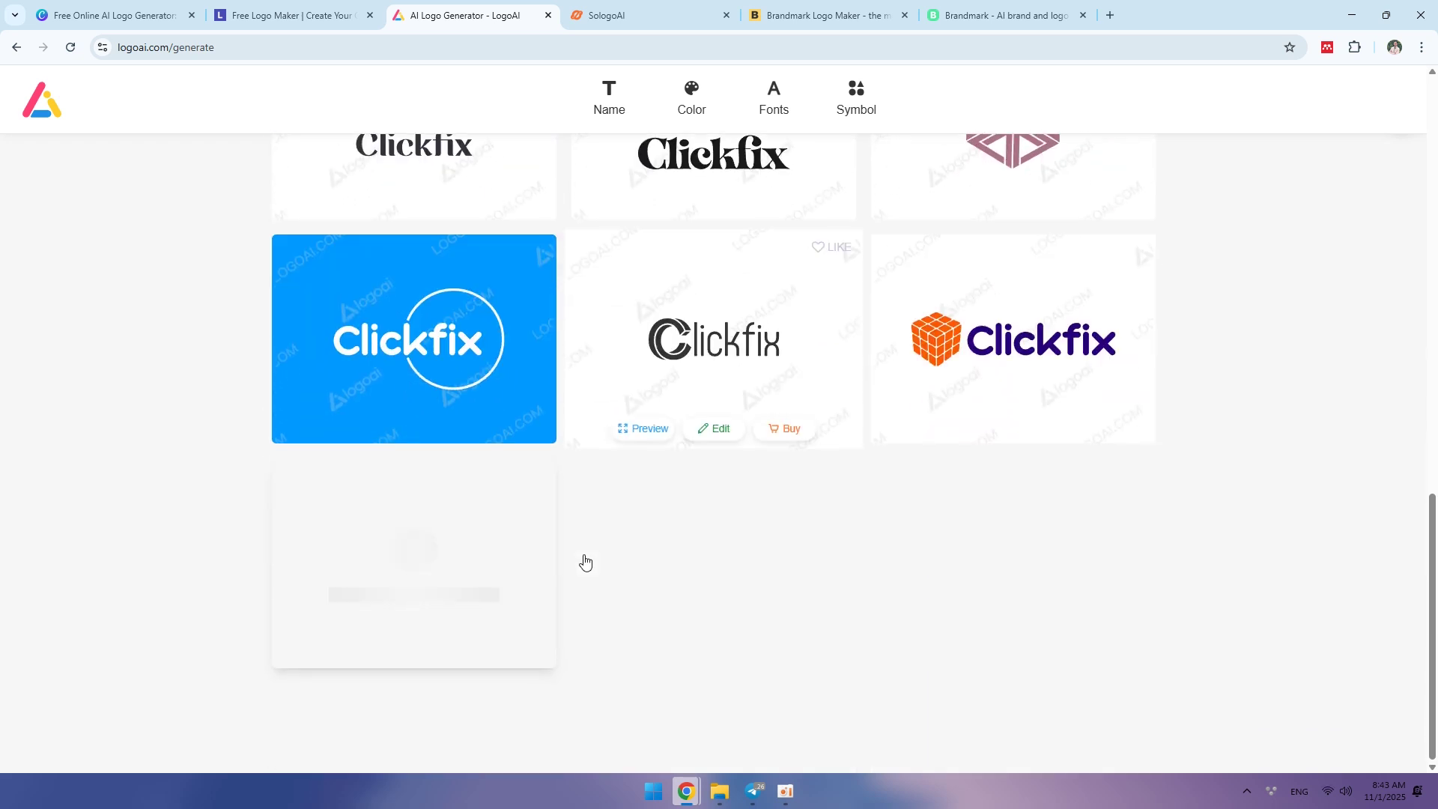
pyautogui.hotkey('ctrl', 'shift', 'Tab')
# Skip past the Logomaster icon step and generate the six green Clickfix proposals.
pyautogui.click(720, 447)
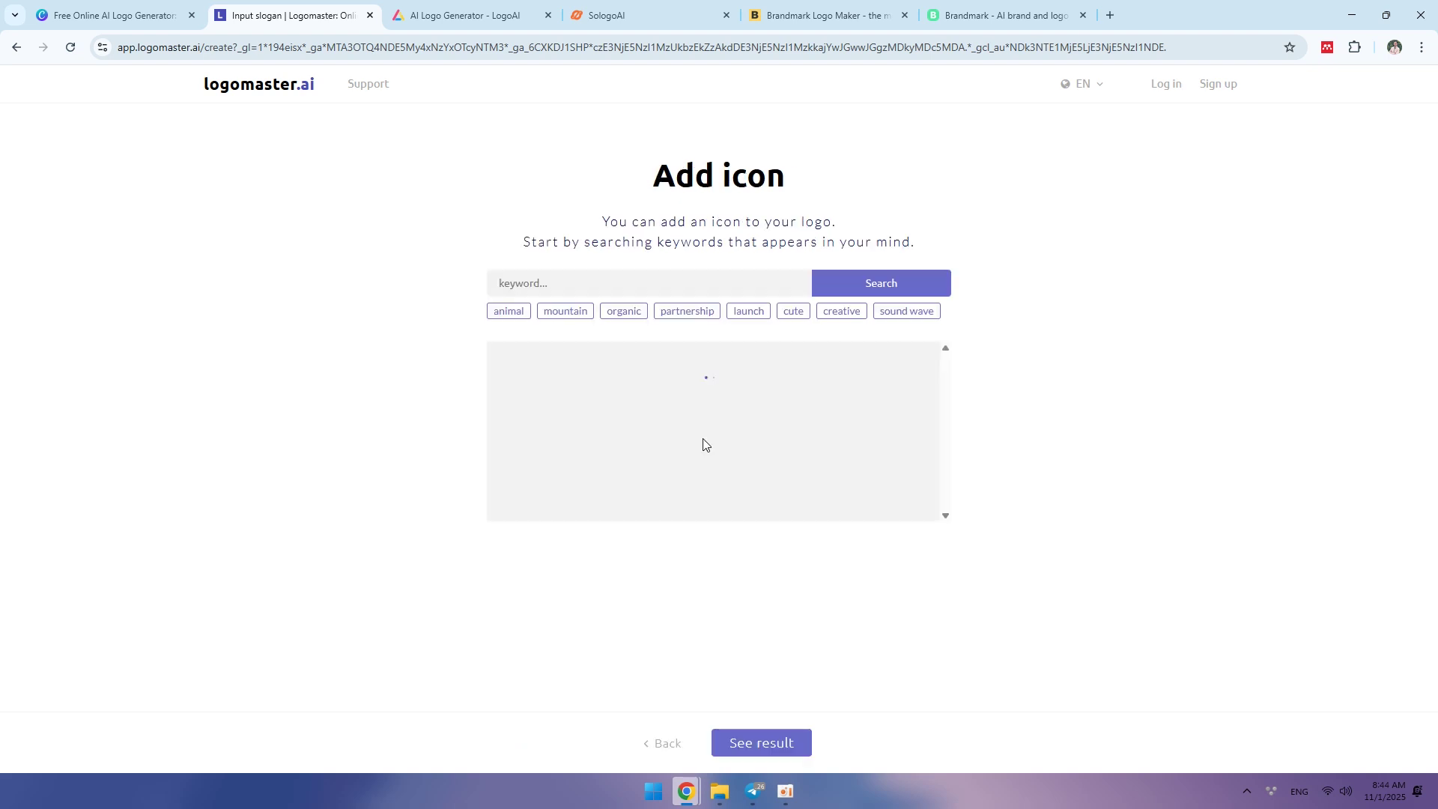
pyautogui.scroll(-1, 700, 445)
pyautogui.scroll(-2, 761, 412)
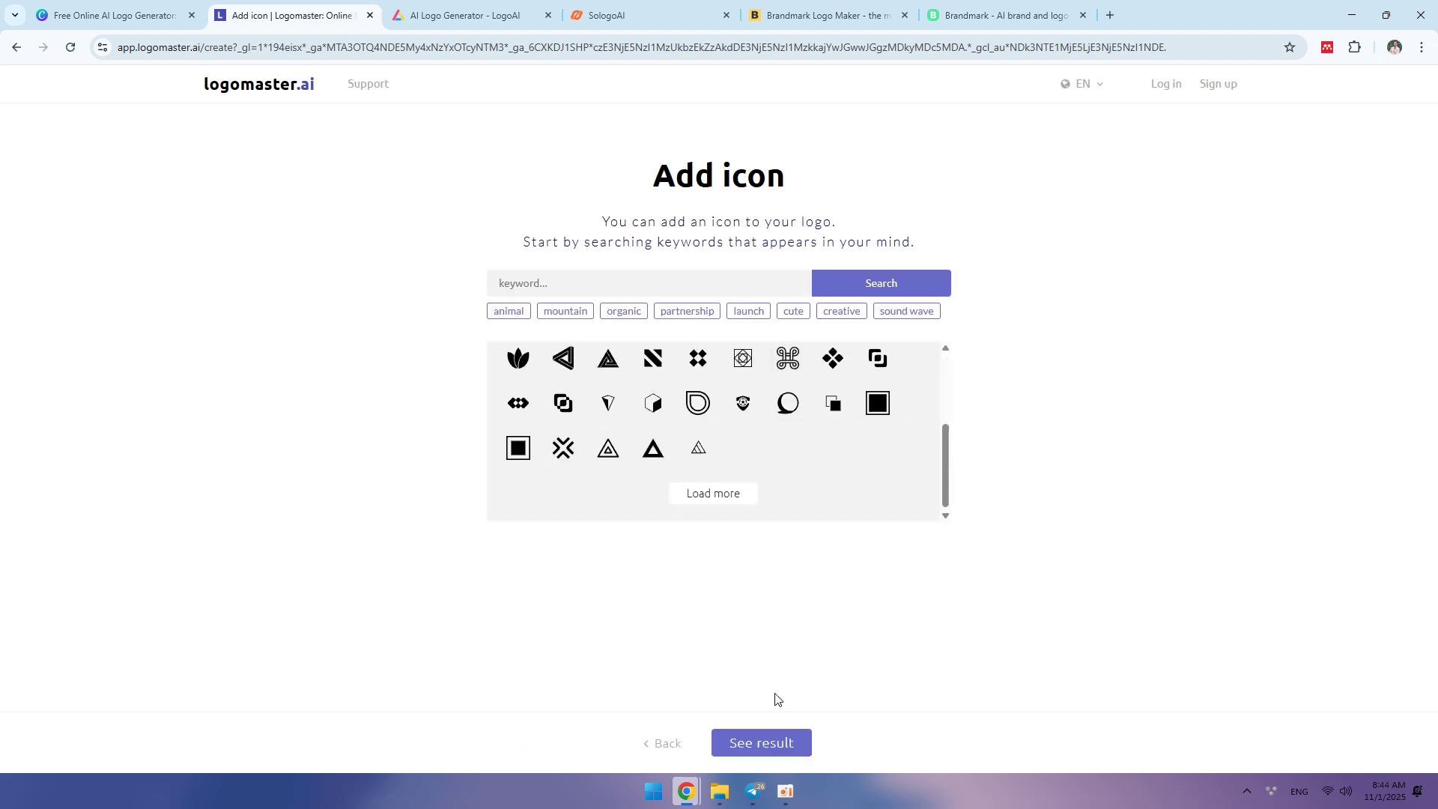
pyautogui.click(763, 751)
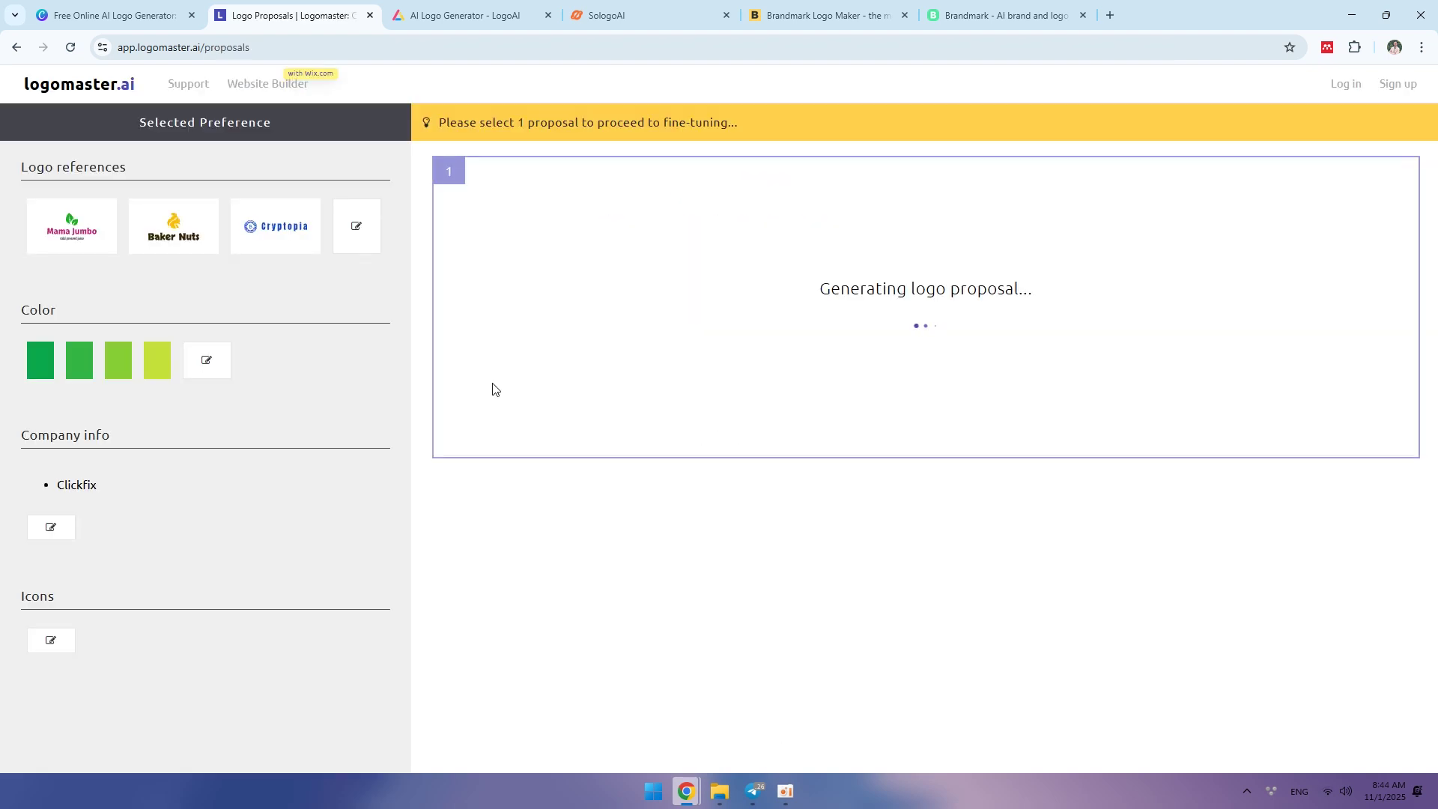
pyautogui.scroll(-3, 883, 426)
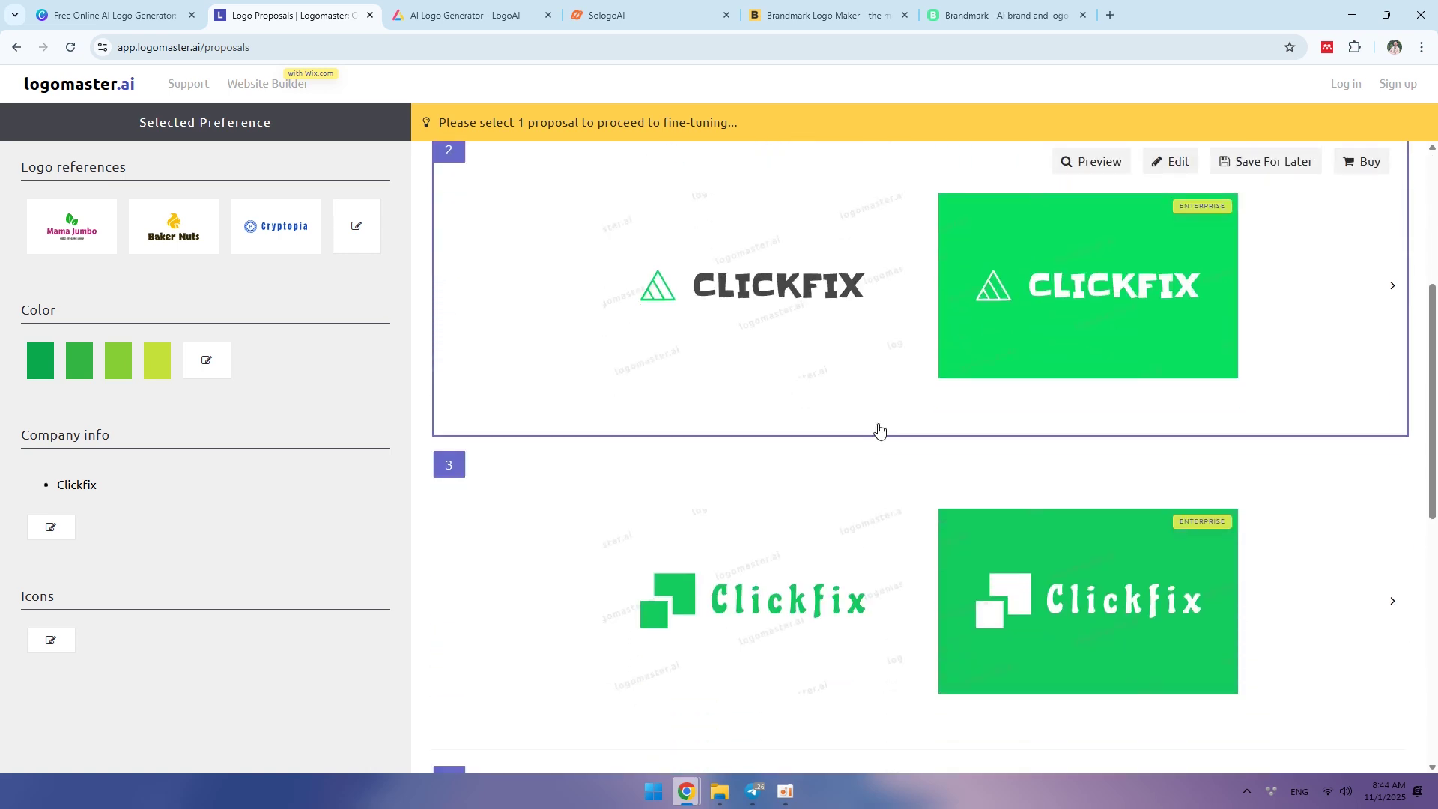
pyautogui.scroll(-3, 880, 431)
pyautogui.scroll(-4, 880, 430)
pyautogui.scroll(-2, 880, 430)
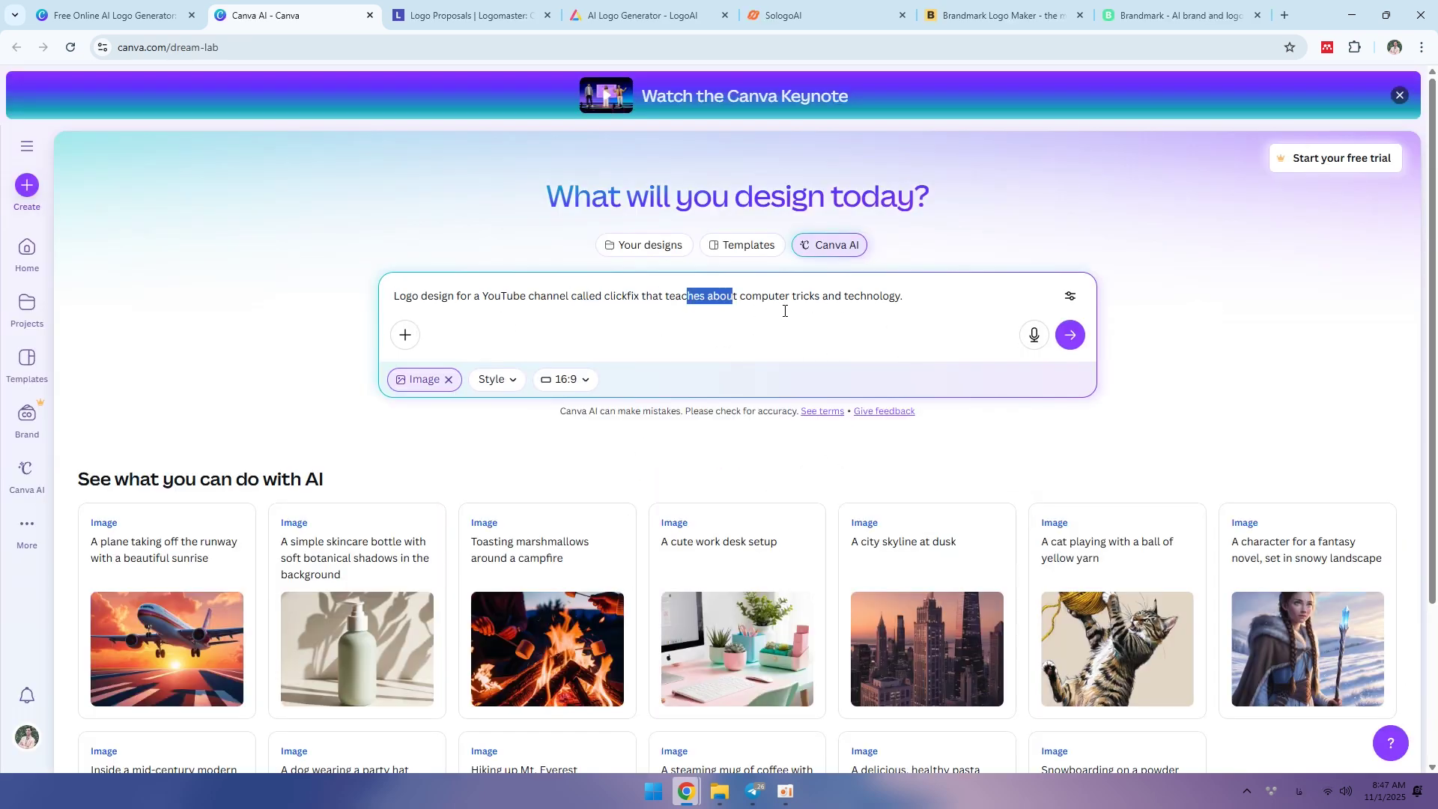
# Submit the Clickfix YouTube channel logo prompt in Canva AI Image mode.
pyautogui.click(1069, 334)
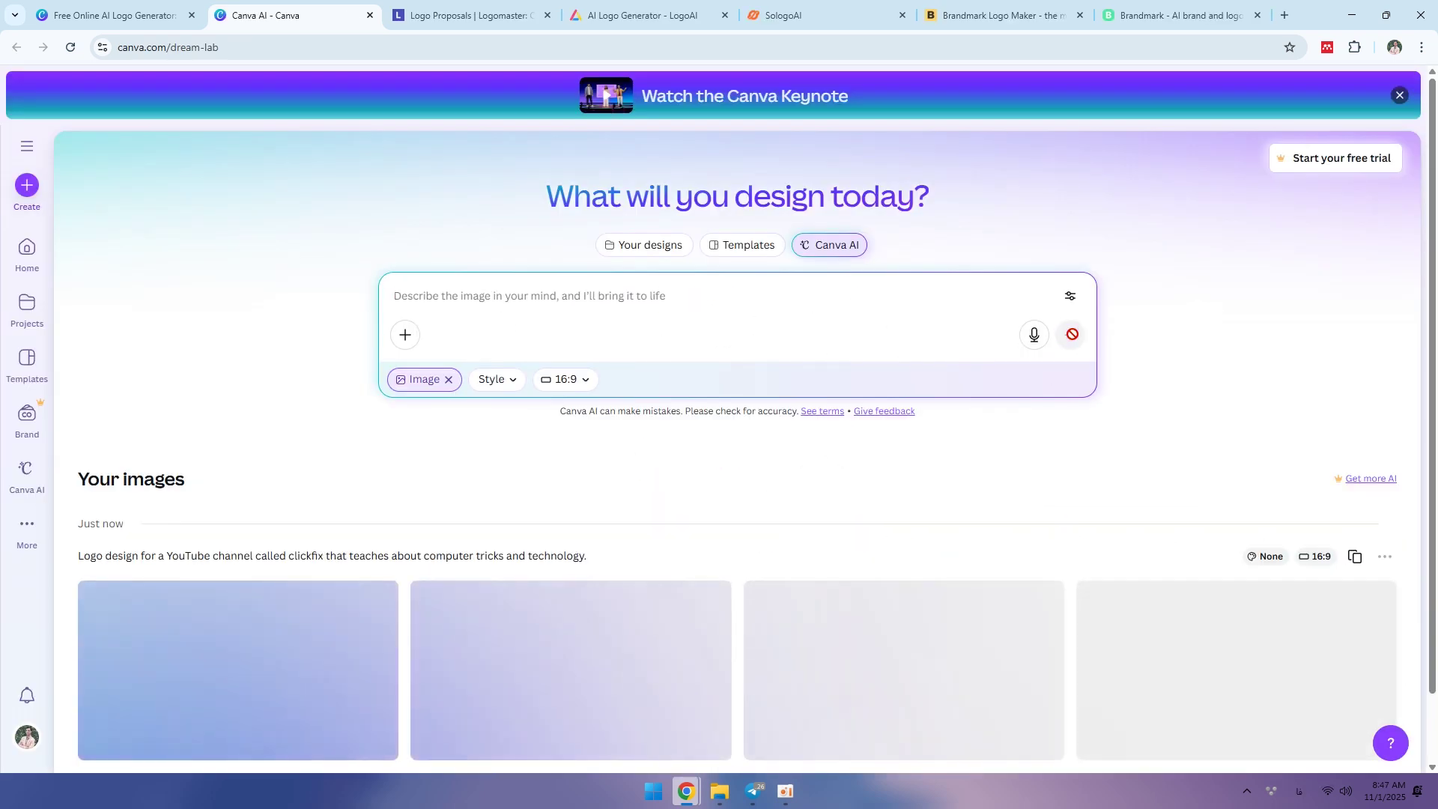
pyautogui.scroll(-1, 850, 404)
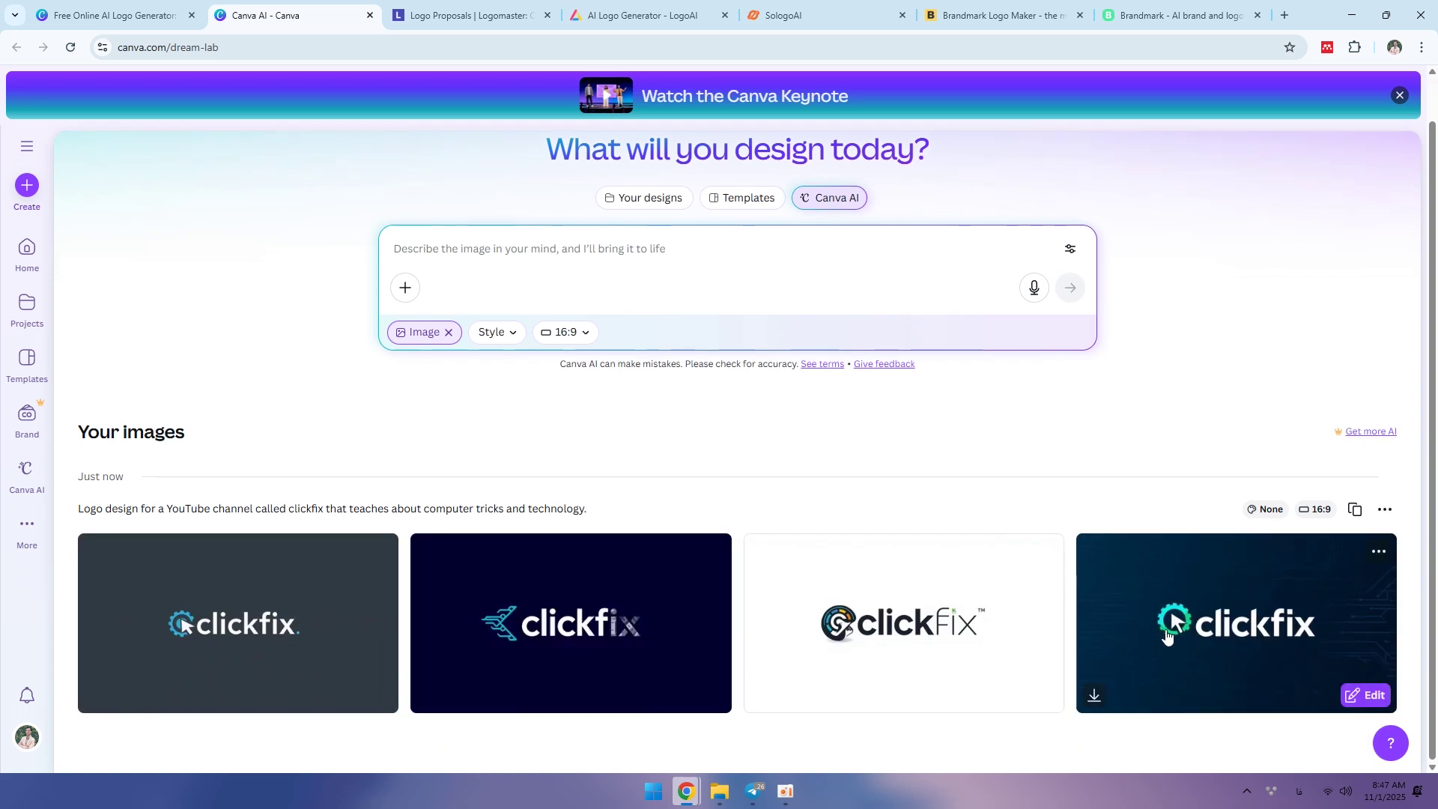